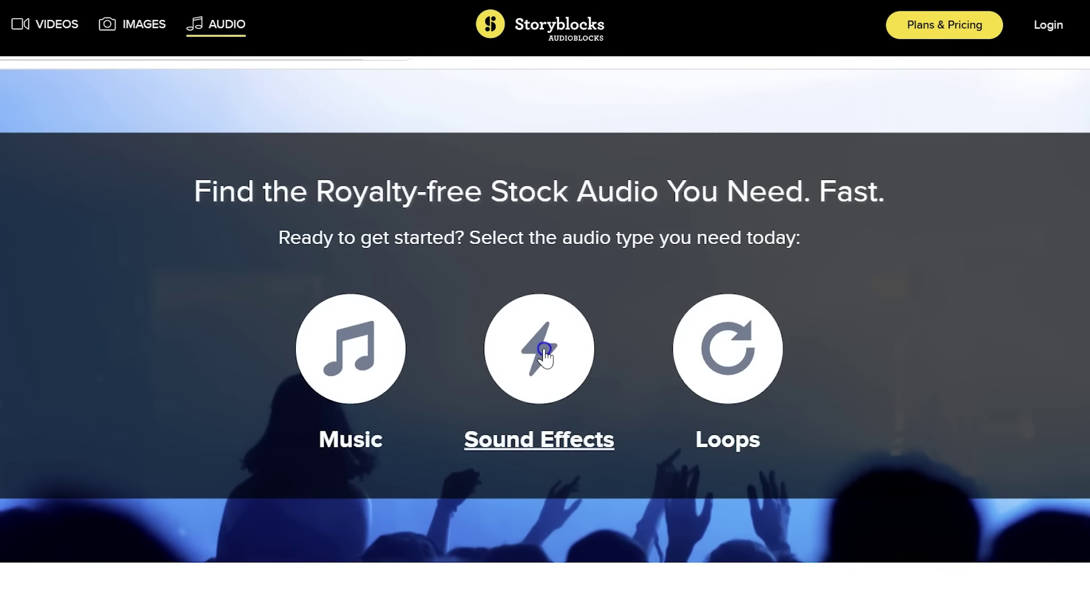
List Storyblocks sound effects in the Explosion category and scroll through the results.
left_click(543, 350)
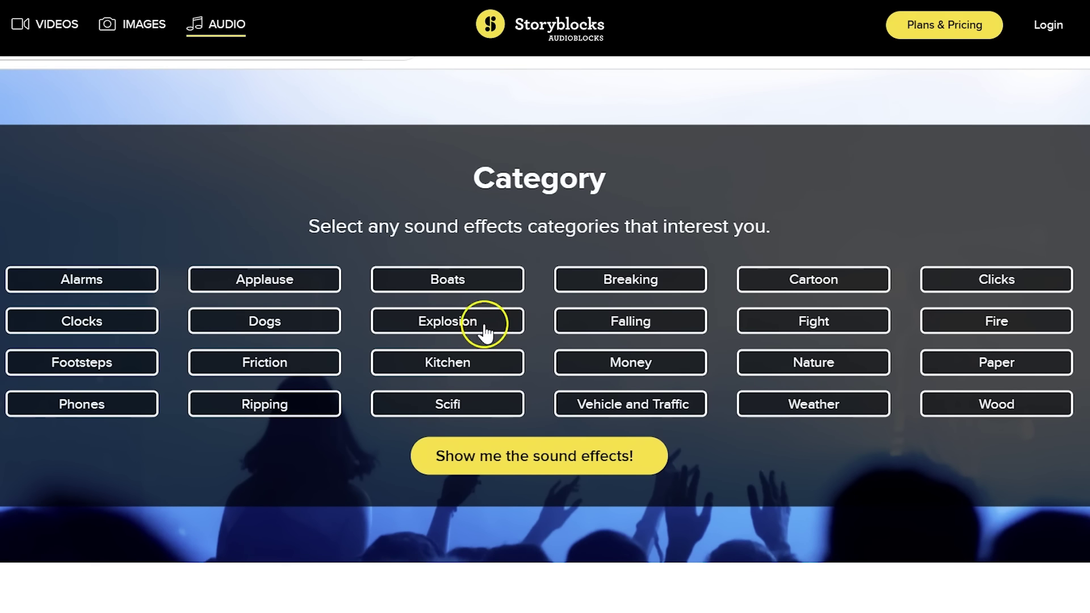
left_click(448, 319)
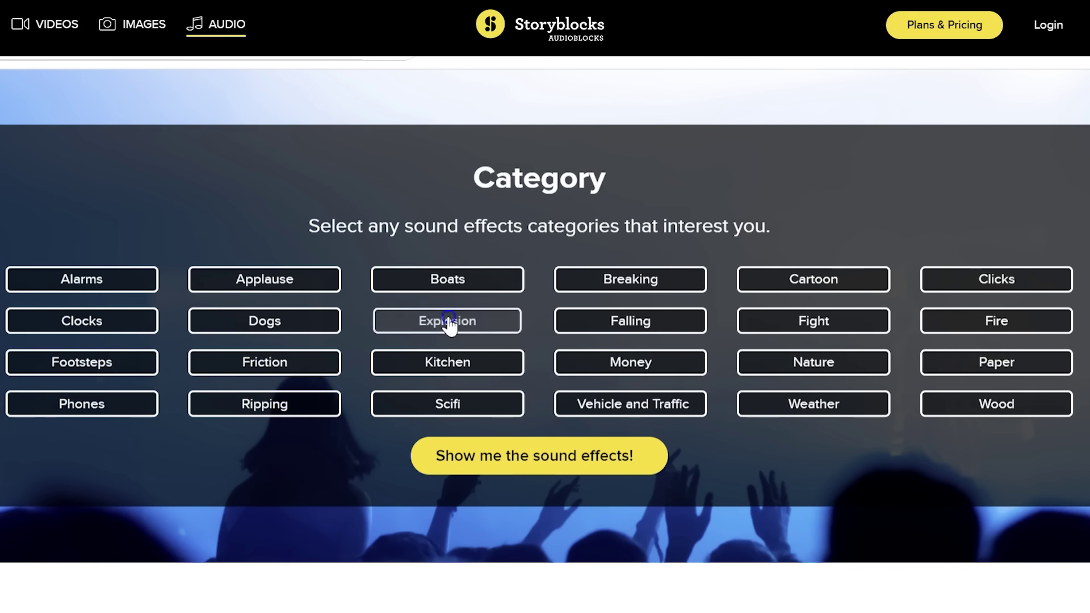
left_click(538, 459)
scroll(545, 335, "down", 10)
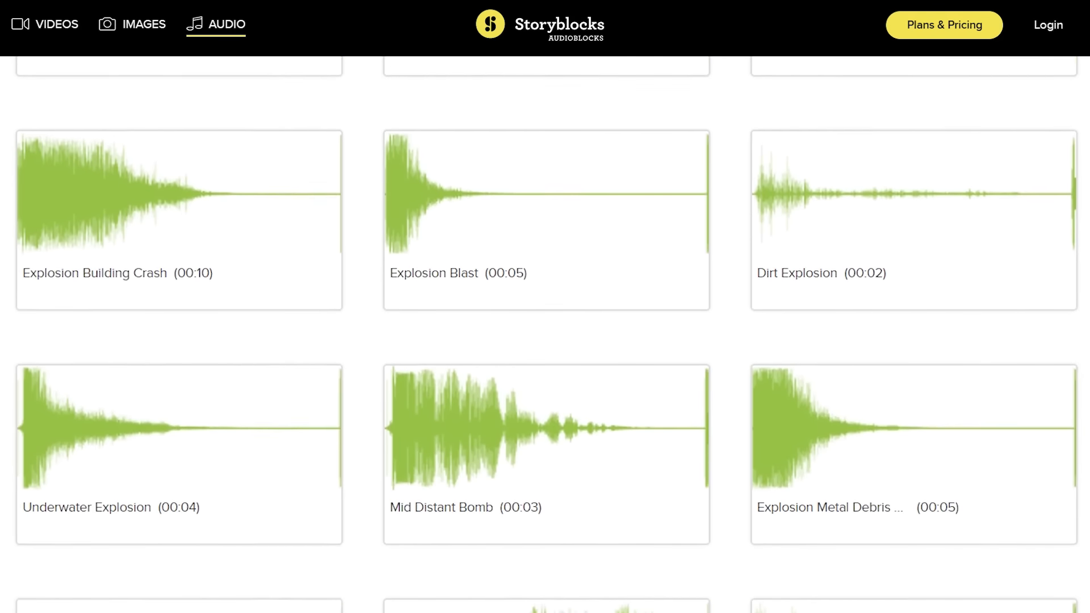
scroll(544, 335, "down", 8)
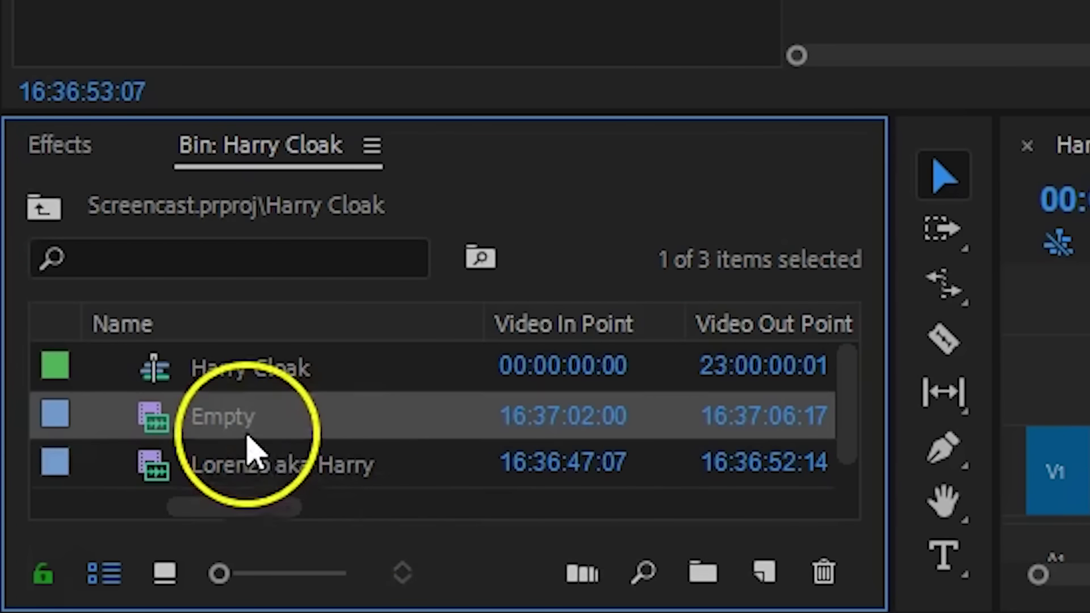
Place the Empty clip on V1 and Lorenzo aka Harry on V2 above it.
left_click_drag(250, 437, 595, 450)
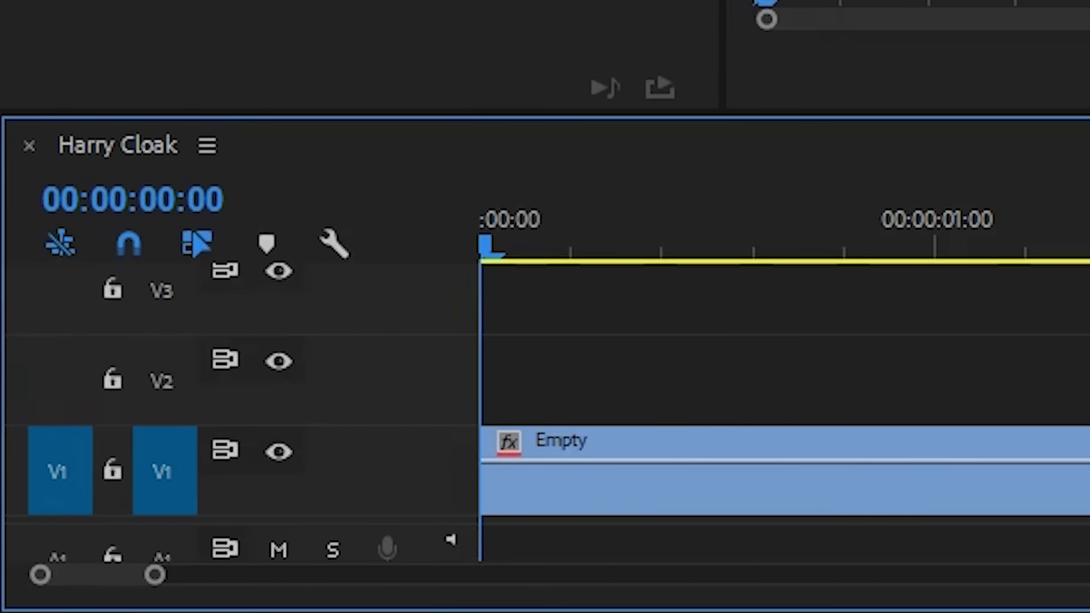
left_click_drag(450, 113, 446, 364)
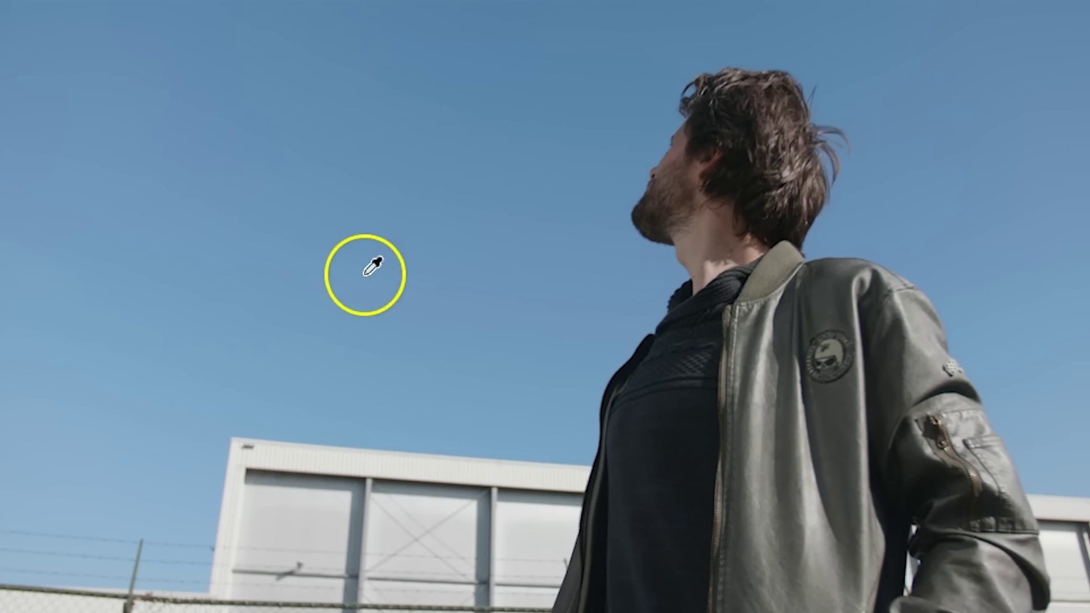
Sample the sky in the Program monitor with the Ultra Key eyedropper.
left_click(370, 273)
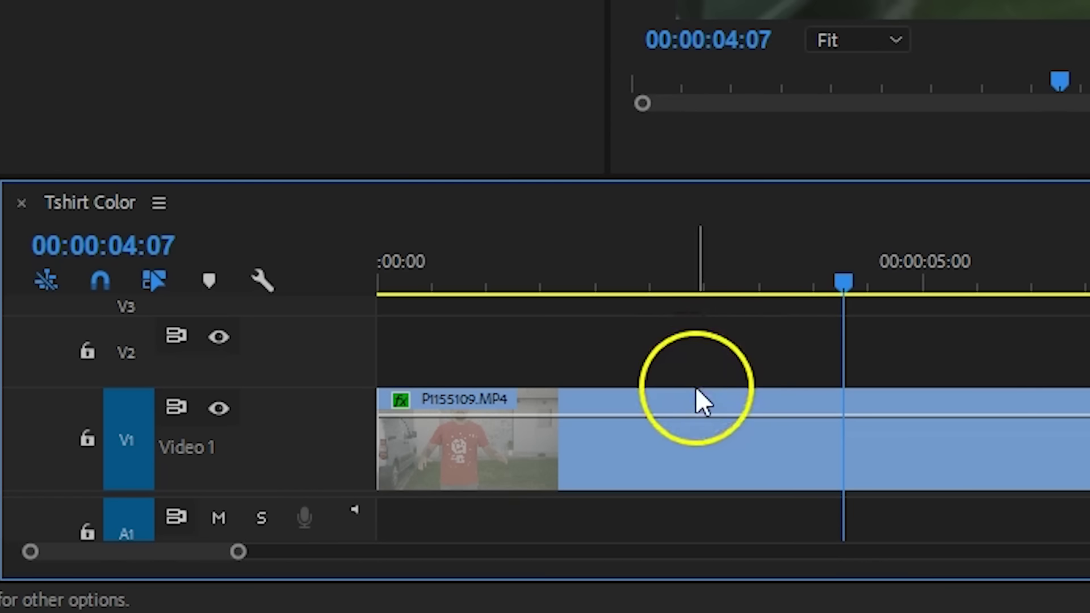
Select the P1155109.MP4 clip and expand Lumetri Color's HSL Secondary controls.
left_click(664, 436)
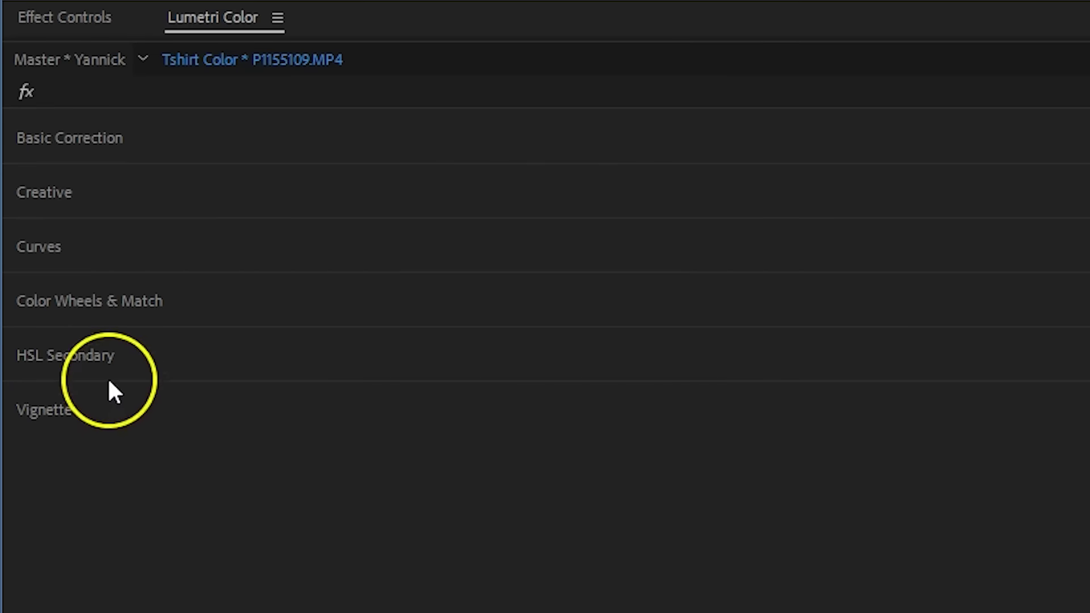
left_click(96, 367)
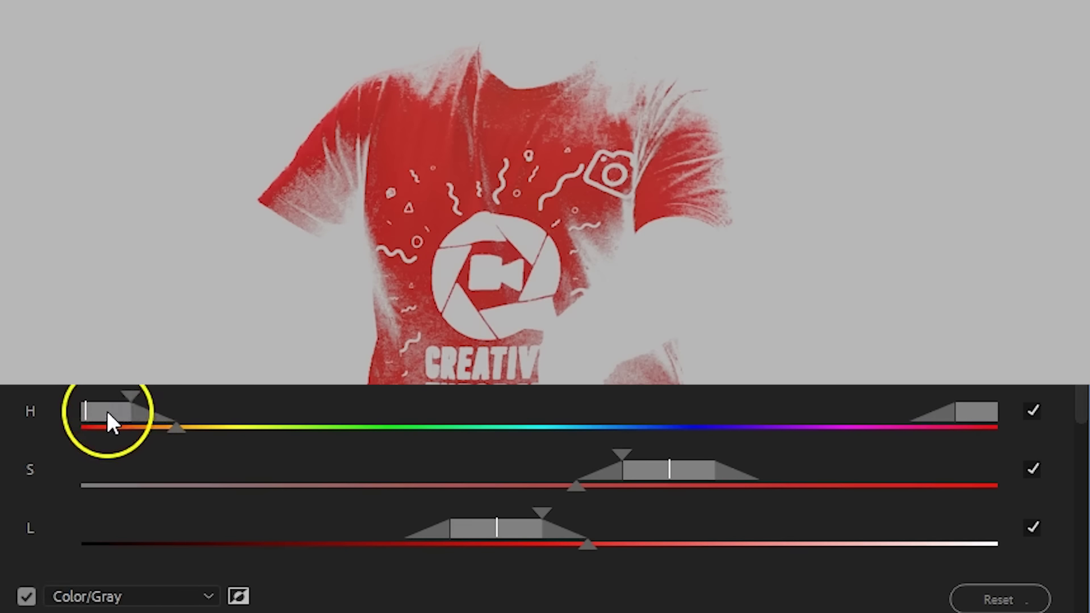
Narrow the hue range around red and widen the saturation and lightness ranges for a solid shirt mask.
left_click_drag(106, 411, 365, 396)
left_click_drag(509, 396, 192, 430)
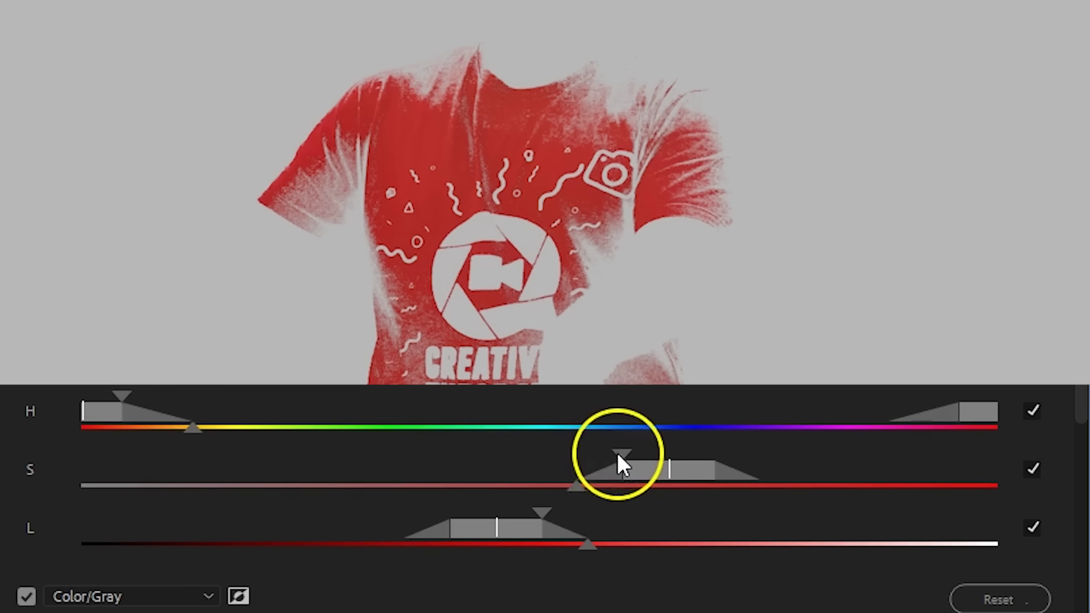
left_click_drag(619, 454, 534, 454)
mouse_move(685, 473)
left_mouse_down()
mouse_move(751, 476)
mouse_move(706, 475)
left_mouse_up()
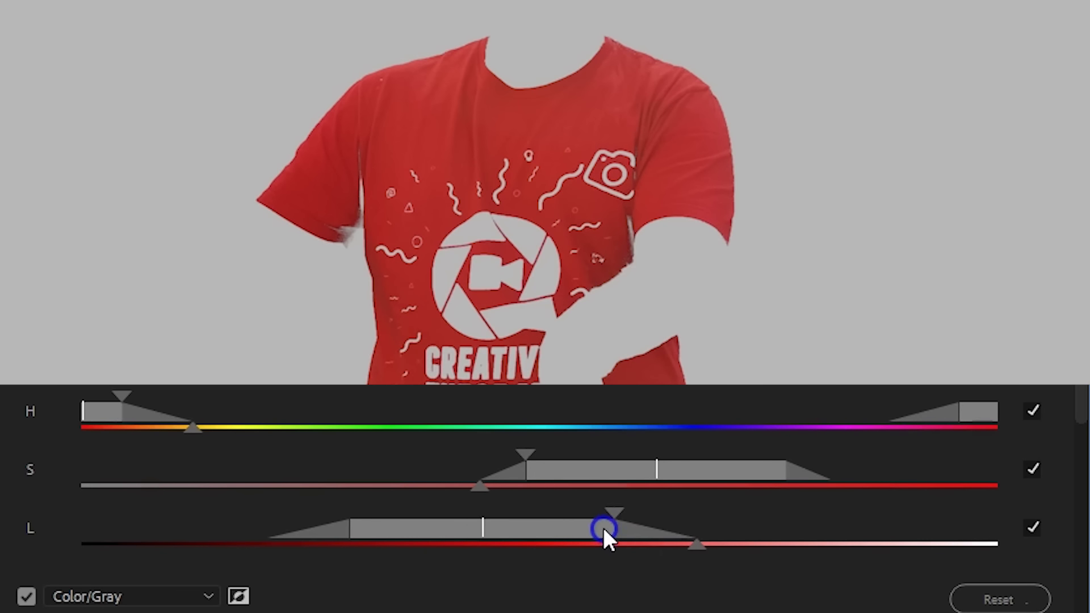
mouse_move(580, 526)
left_mouse_down()
mouse_move(571, 527)
mouse_move(600, 528)
mouse_move(584, 527)
left_mouse_up()
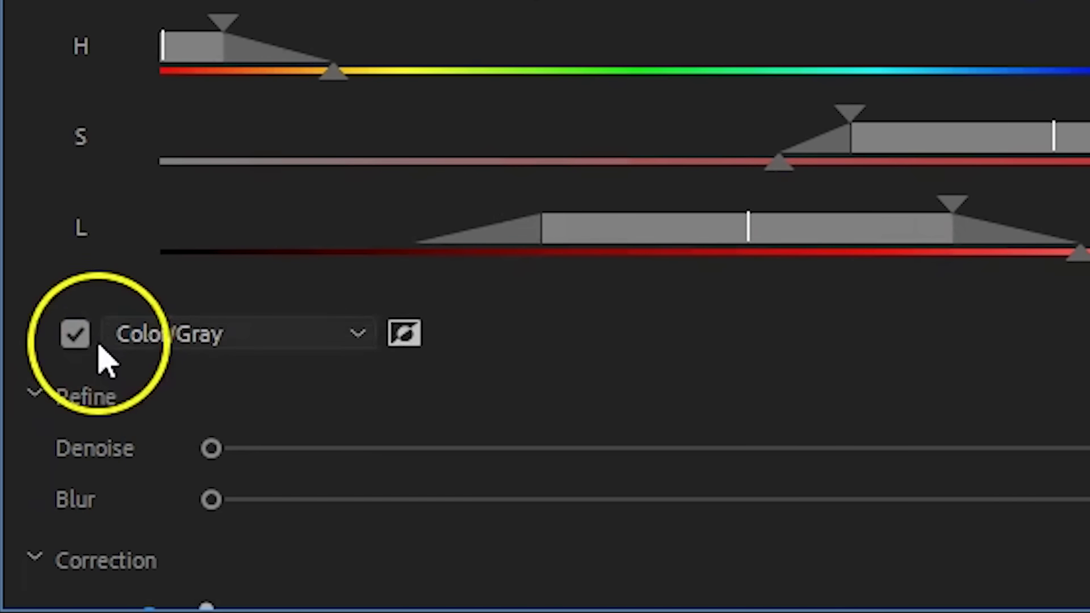
Disable Color/Gray preview, shift the shirt toward magenta-pink and raise Tint to about 27.
left_click(85, 341)
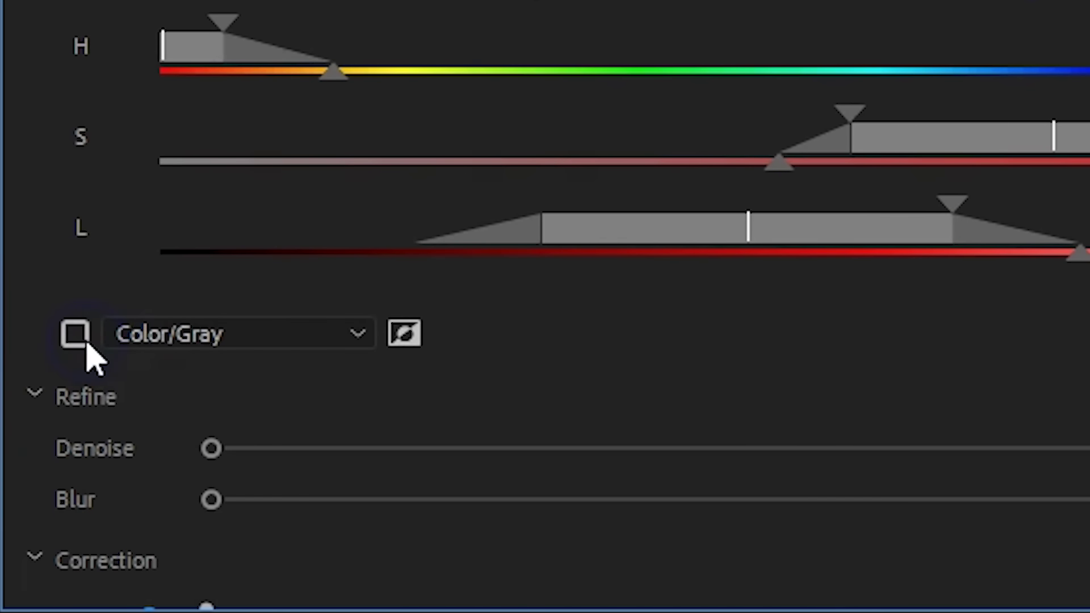
scroll(91, 358, "down", 5)
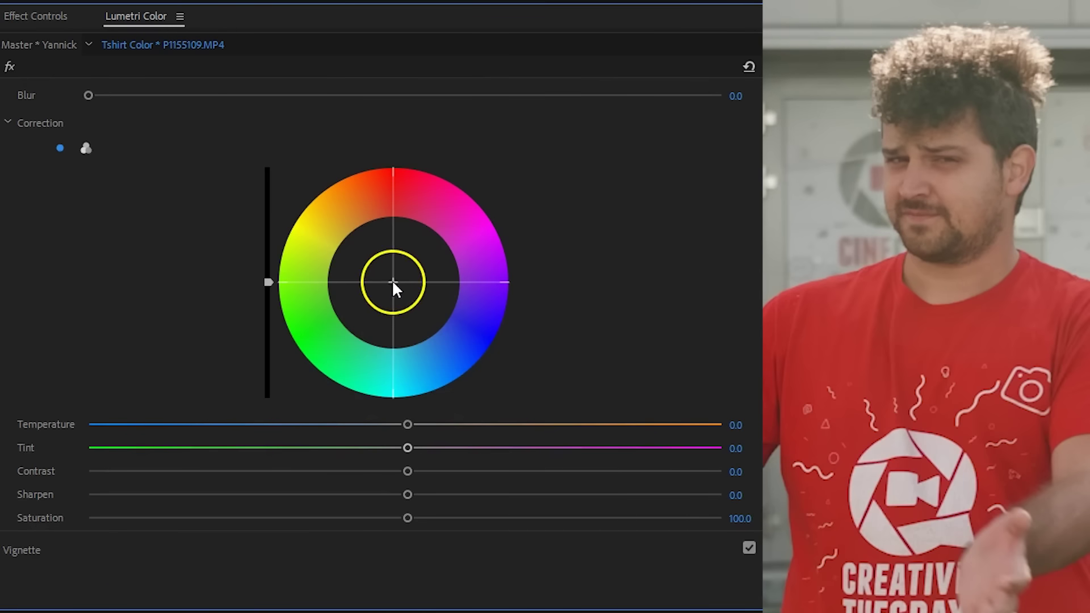
left_click_drag(392, 282, 438, 319)
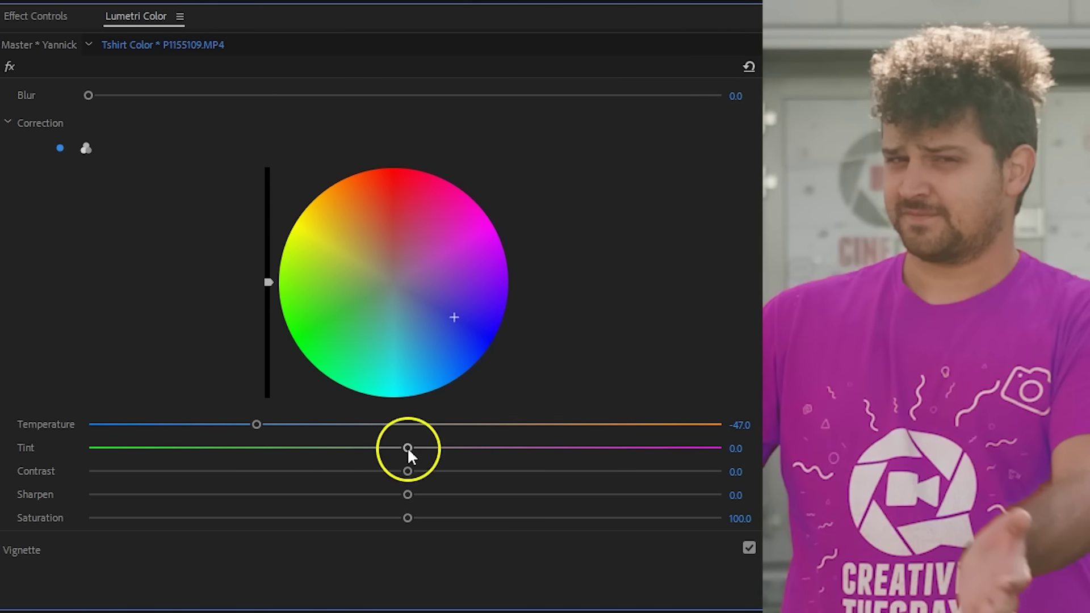
left_click_drag(410, 448, 491, 448)
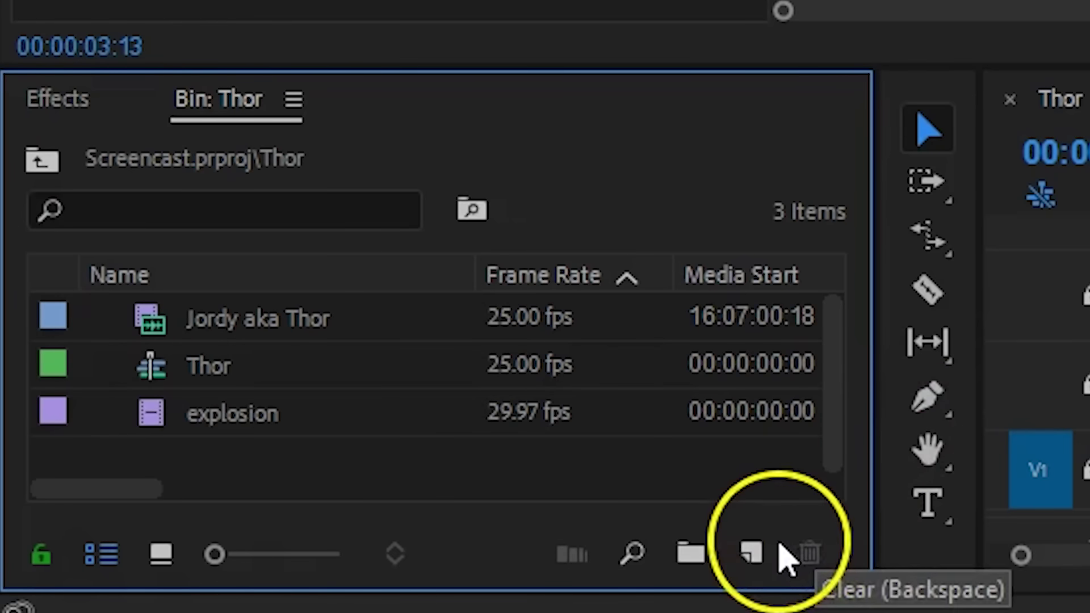
Create a Black Video item and place it on V2 above the Thor footage.
left_click(763, 551)
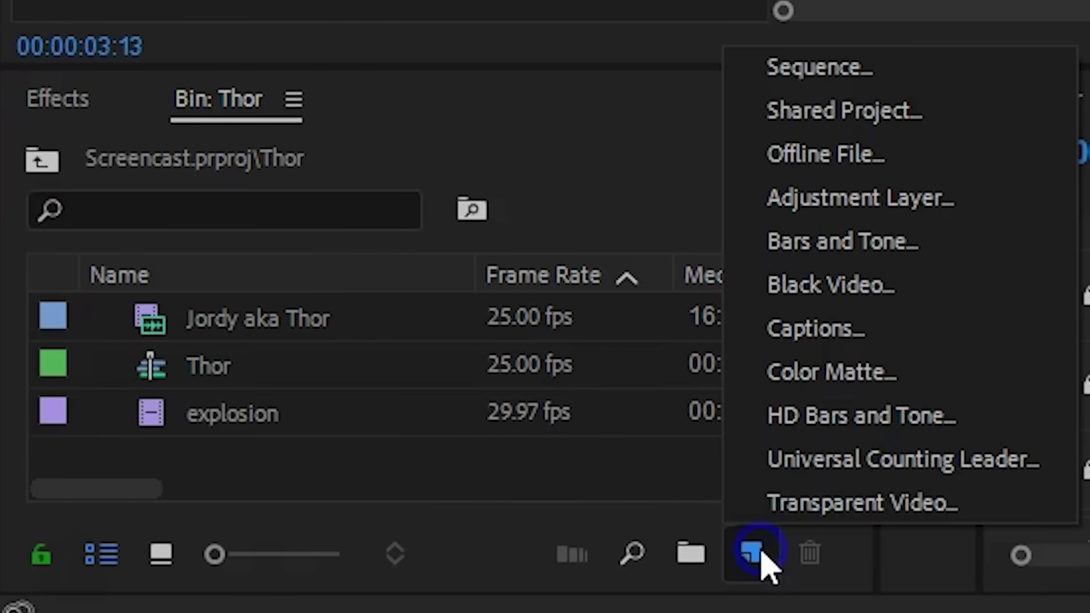
left_click(917, 304)
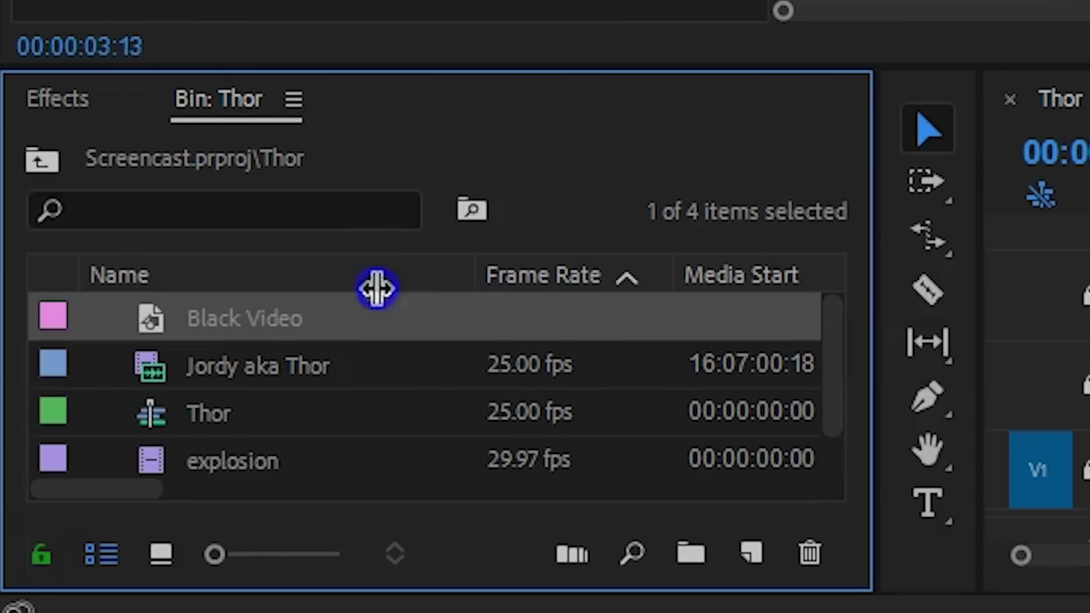
left_click_drag(669, 318, 280, 403)
left_click(308, 396)
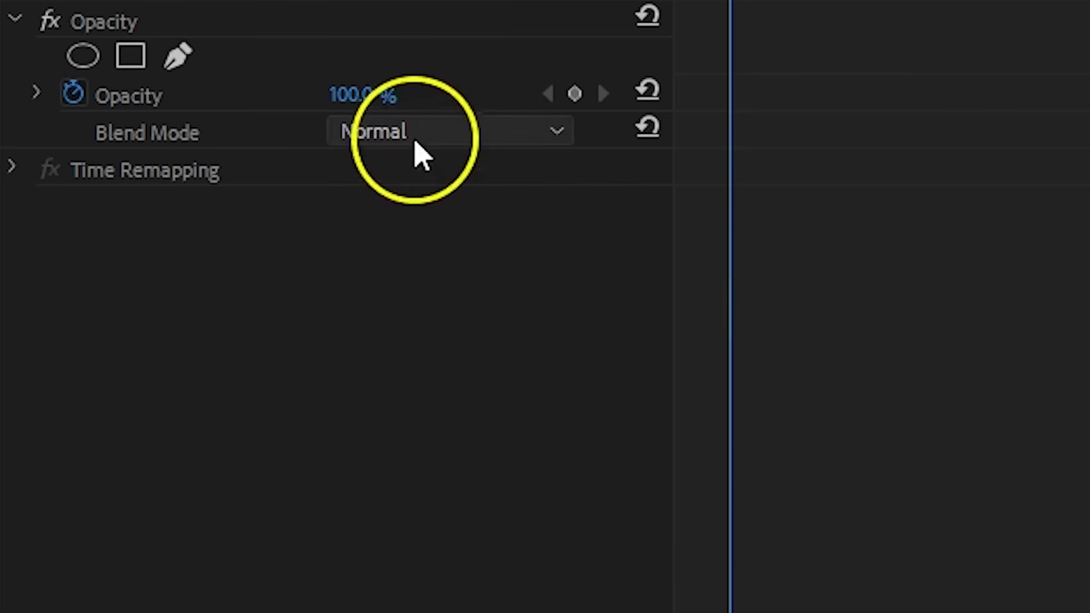
left_click(414, 140)
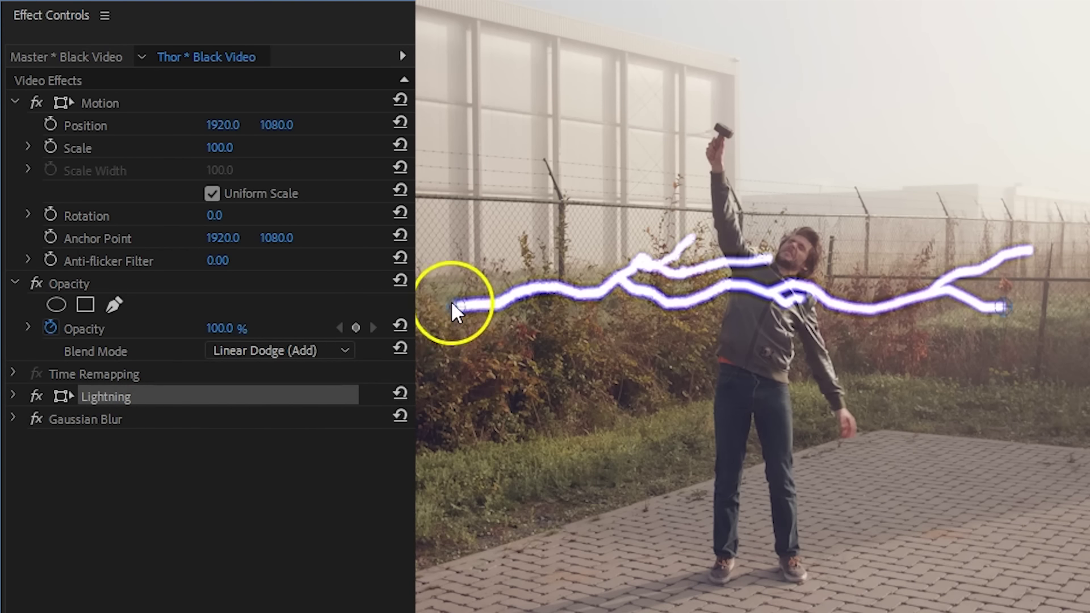
Start the lightning at the top of the frame and keyframe its position at 00:00:03:23.
left_click_drag(457, 309, 699, 2)
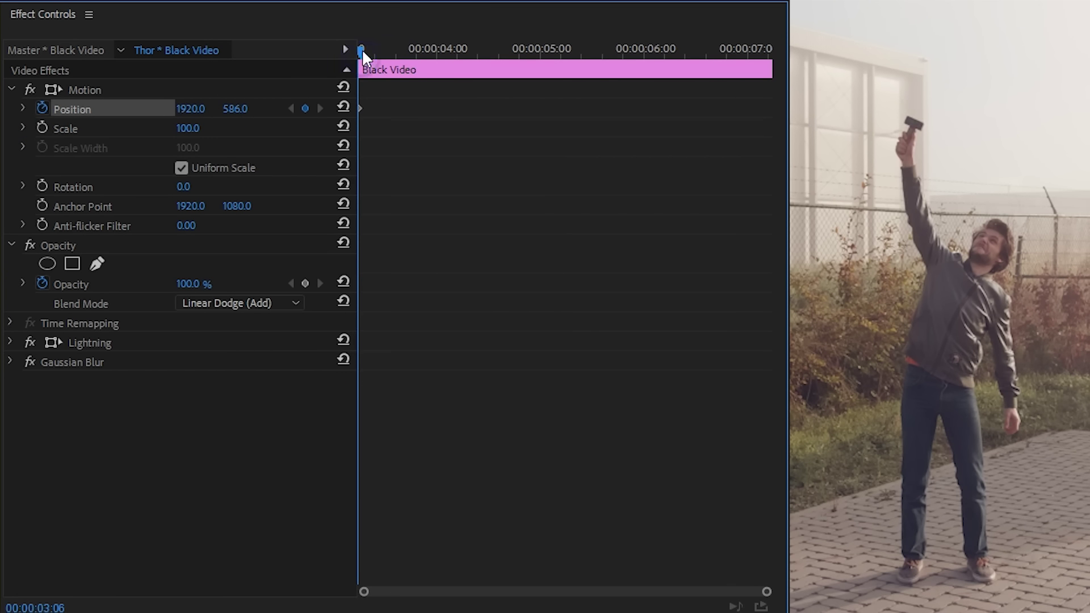
left_click_drag(362, 49, 431, 46)
left_click(344, 107)
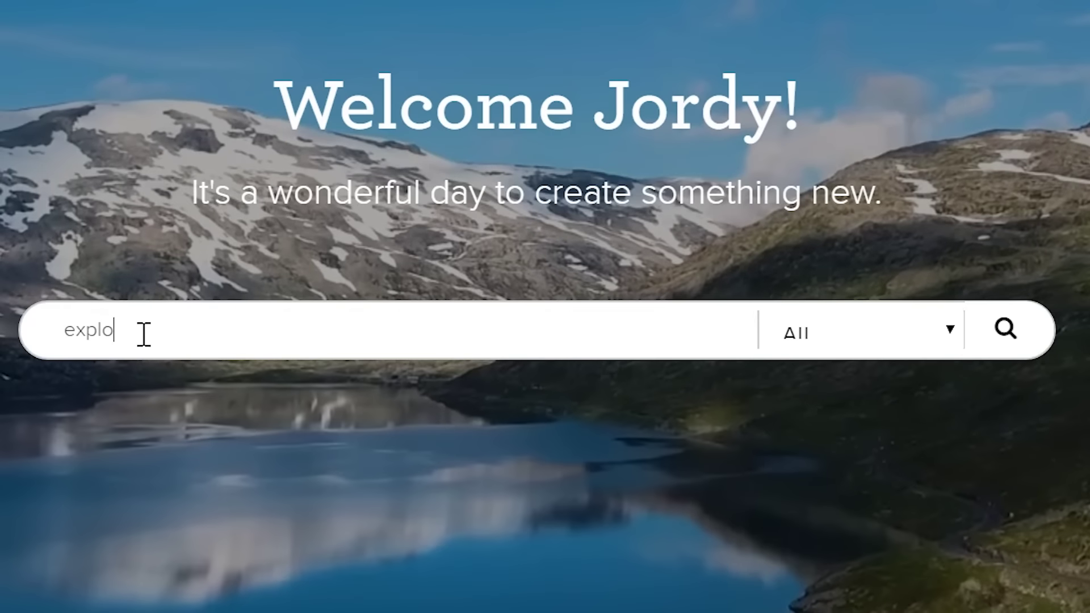
Search Videoblocks for 'explosion' and open the Alpha Channel Quick Spherical Explosion 3 page.
type("sion")
left_click(1044, 327)
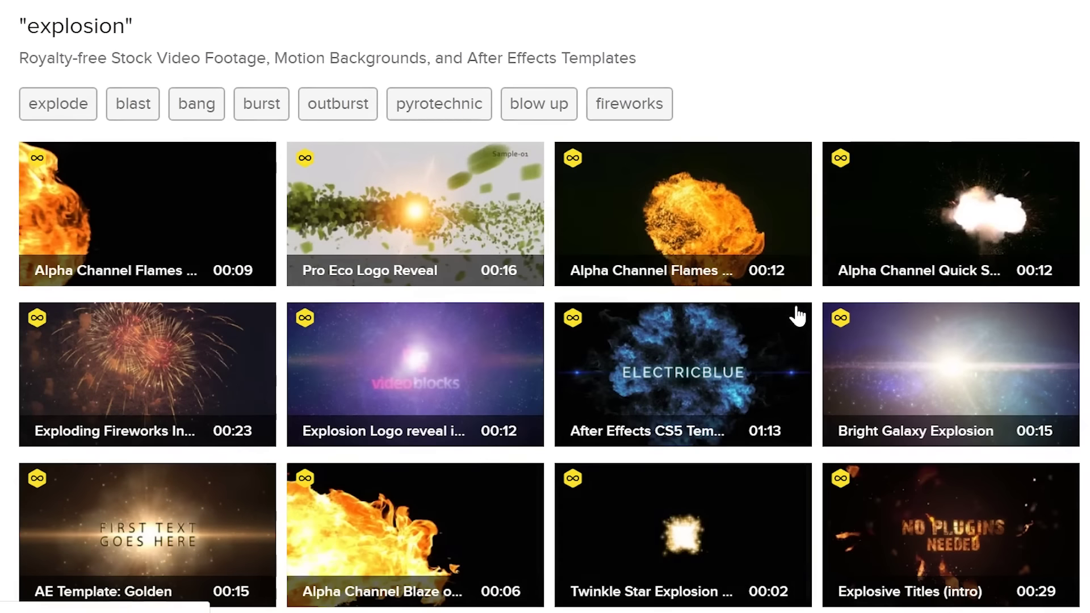
left_click(972, 210)
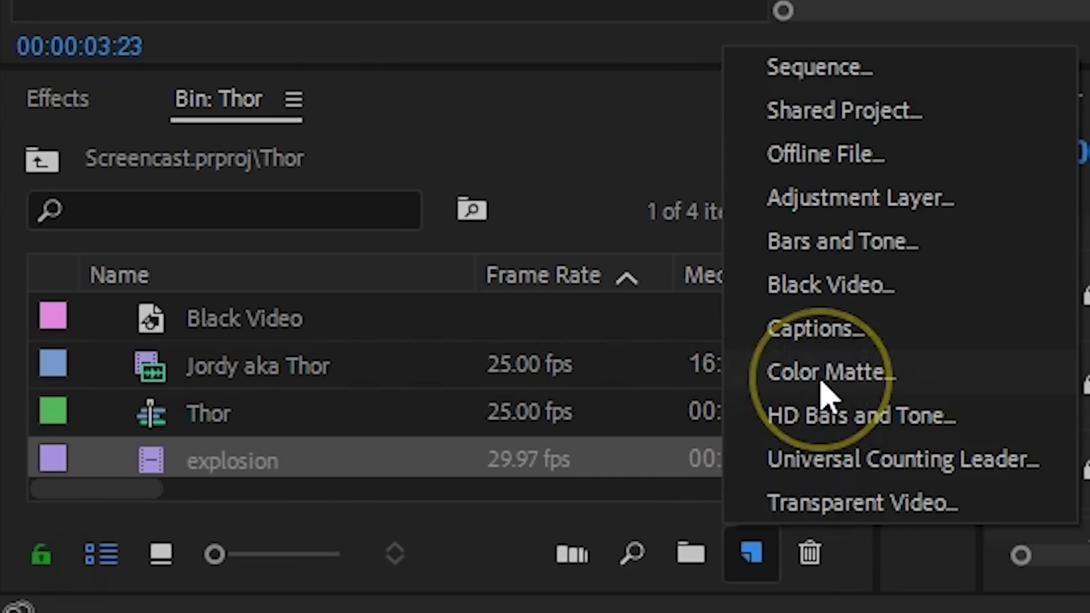
Add a white Color Matte above the explosion and trim it to a brief flash.
left_click(864, 109)
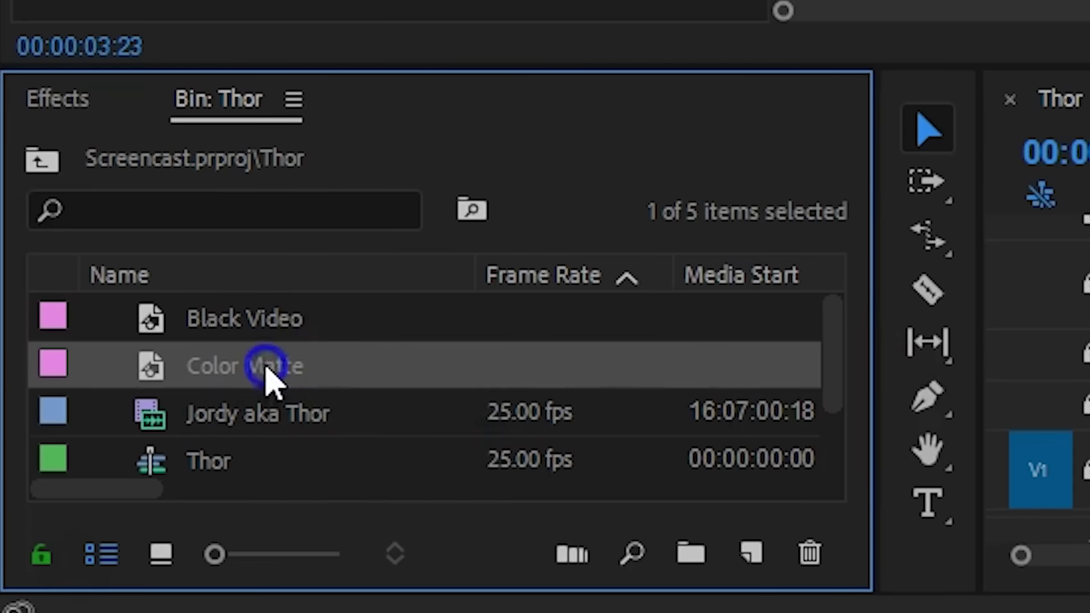
left_click_drag(267, 377, 265, 345)
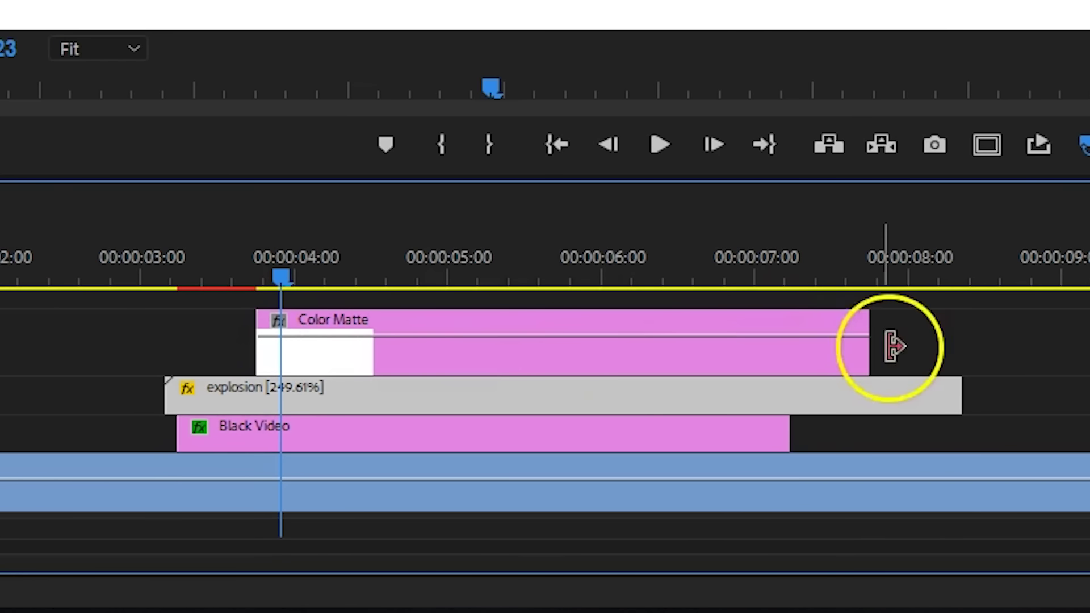
left_click_drag(866, 343, 279, 336)
Set the matte to Linear Dodge (Add) and fade its opacity from 70% to 0%.
left_click(470, 135)
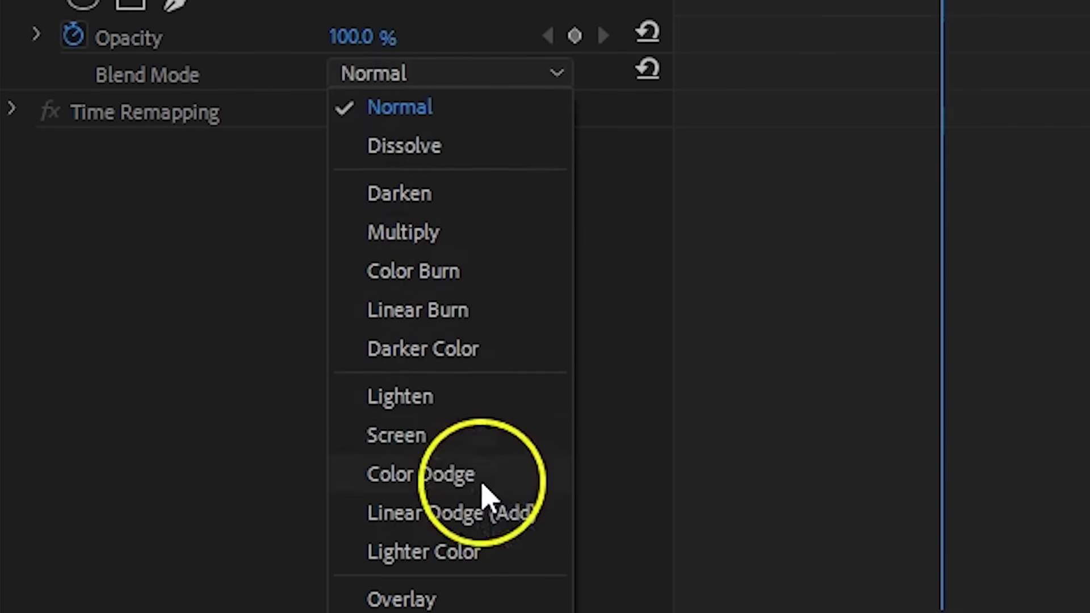
left_click(493, 502)
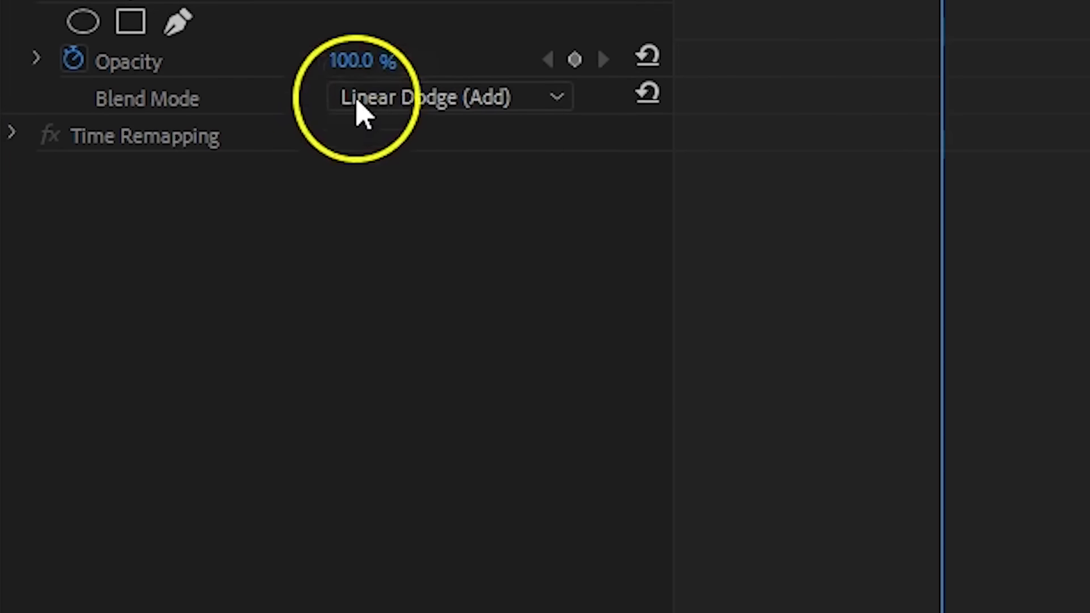
left_click(363, 25)
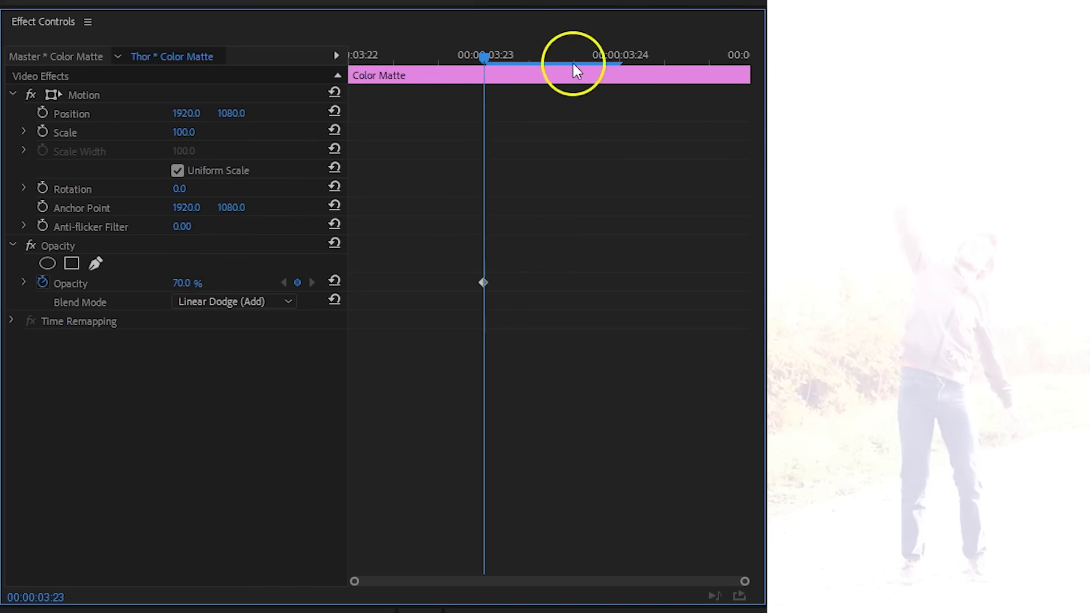
left_click(576, 68)
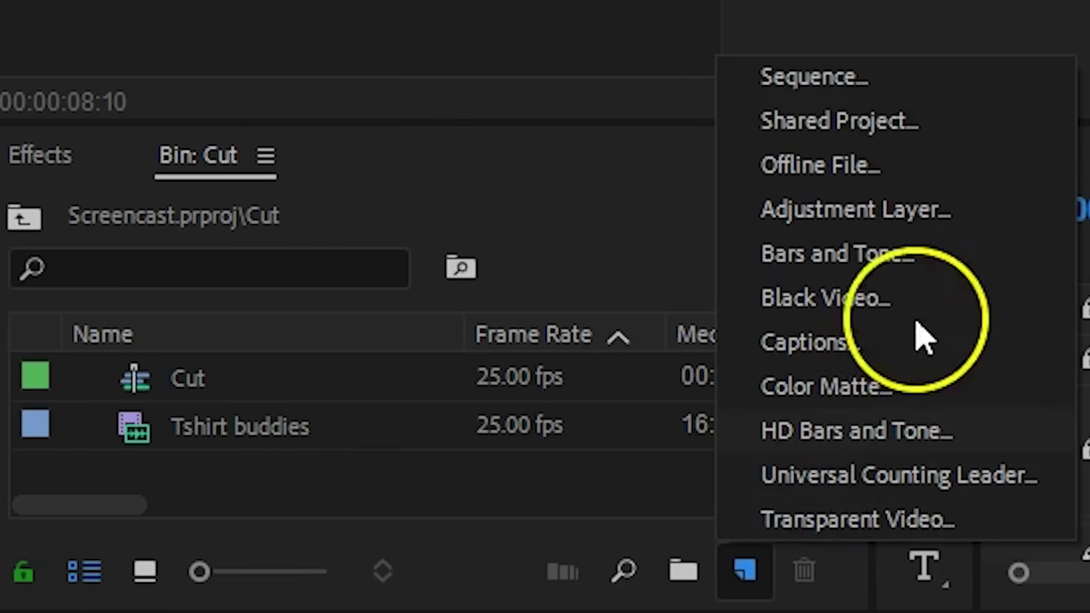
Create a new Adjustment Layer to sit on V2 above the P1155107.MP4 clips.
left_click(939, 236)
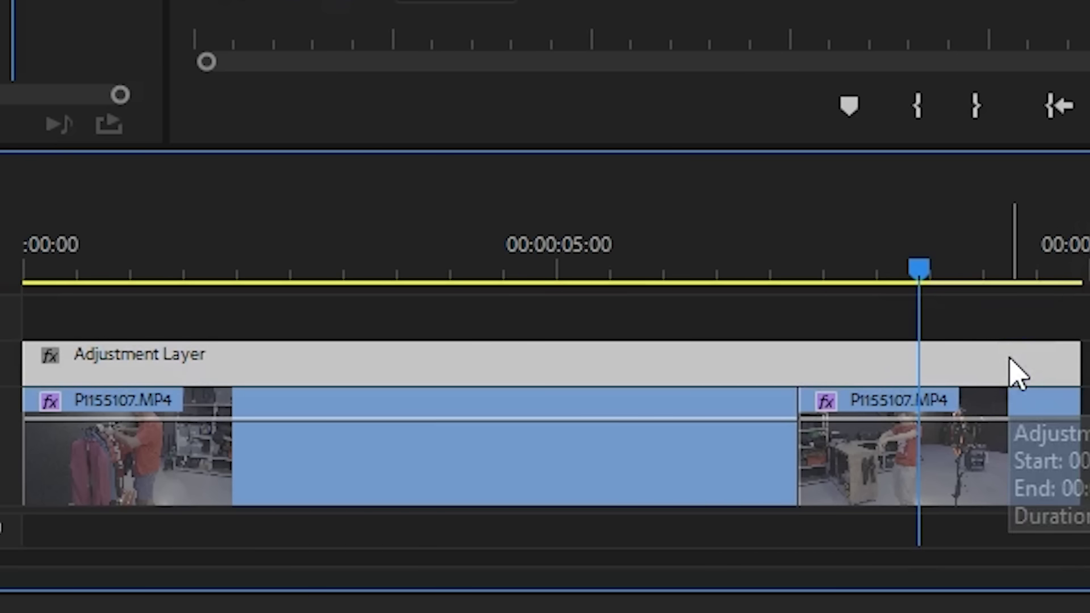
left_click(935, 311)
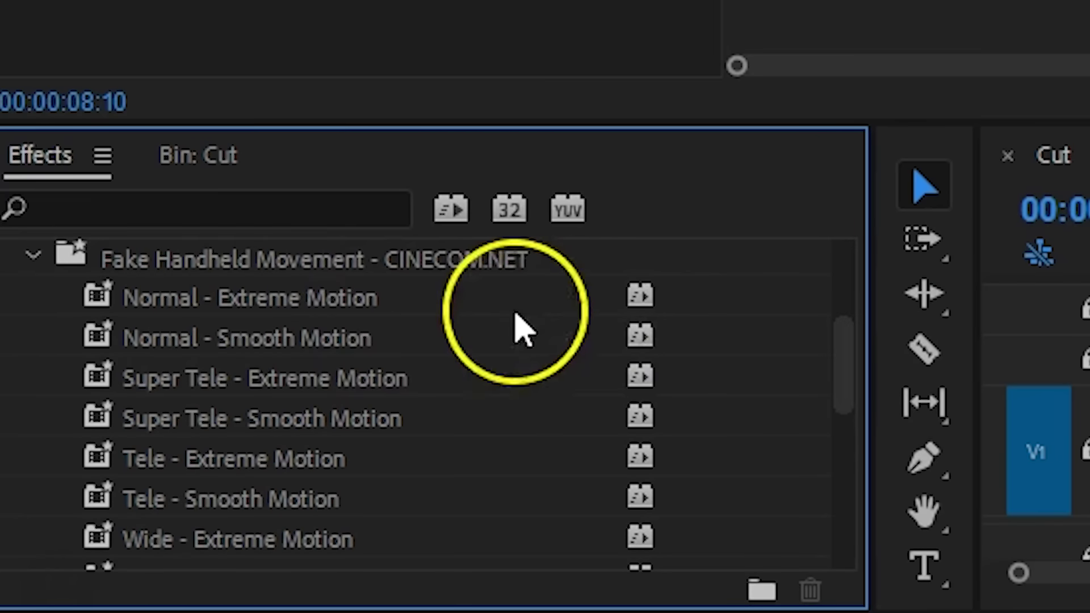